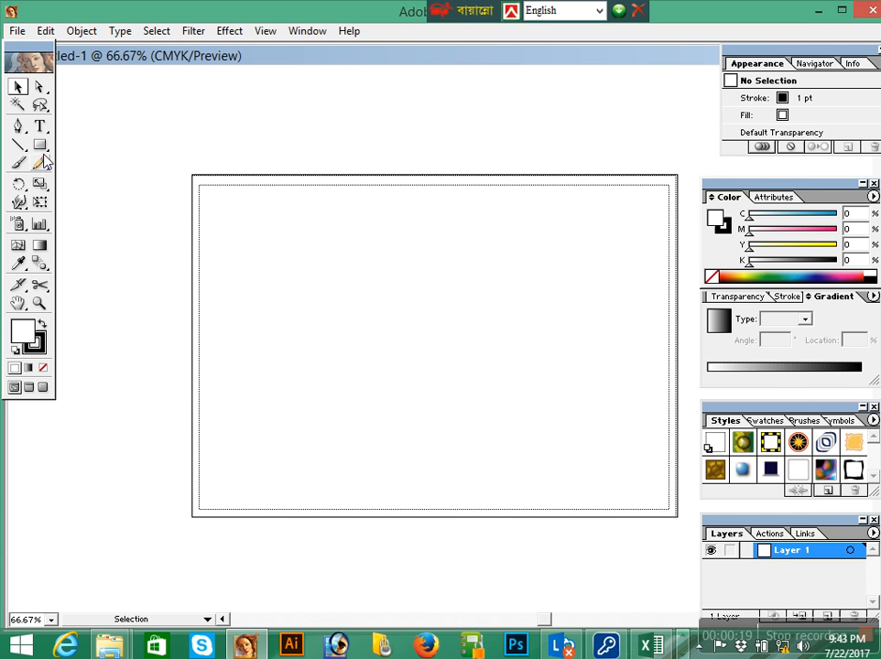
Step: Draw a large star on the artboard with about 37 narrow points, like a sunburst
left_click_drag(40, 145, 142, 152)
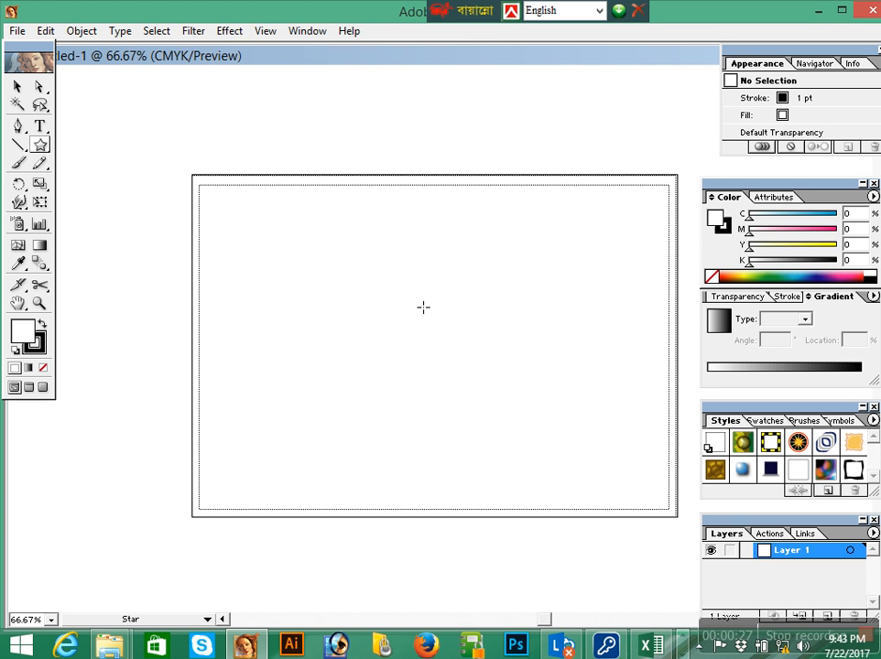
left_click_drag(411, 299, 515, 415)
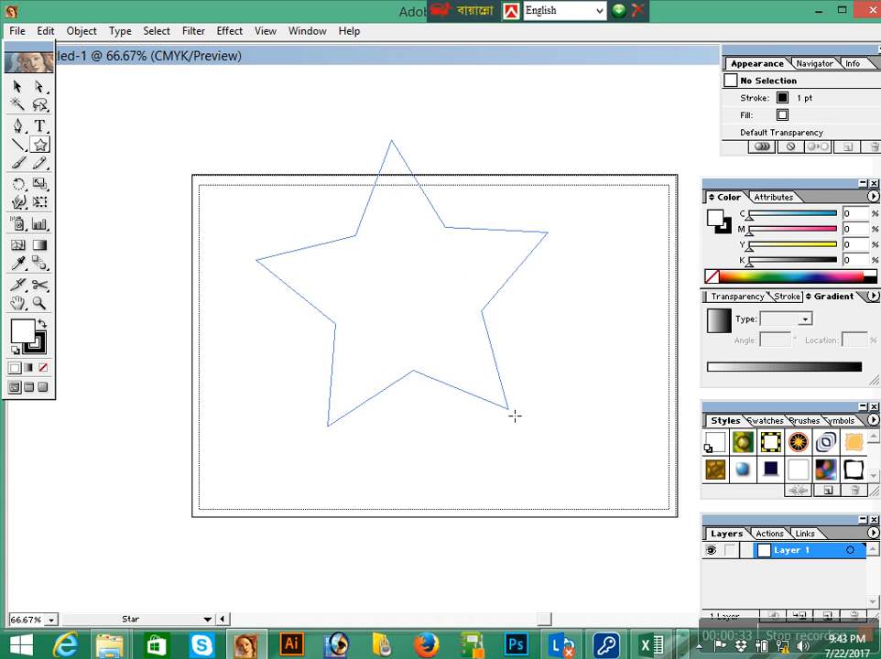
left_click_drag(515, 416, 515, 419)
key("Up")
key("Up")
key("Up")
key("Up")
key("Up")
key("Up")
key("Up")
key("Up")
key("Up")
key("Up")
key("Up")
key("Up")
key("Up")
key("Up")
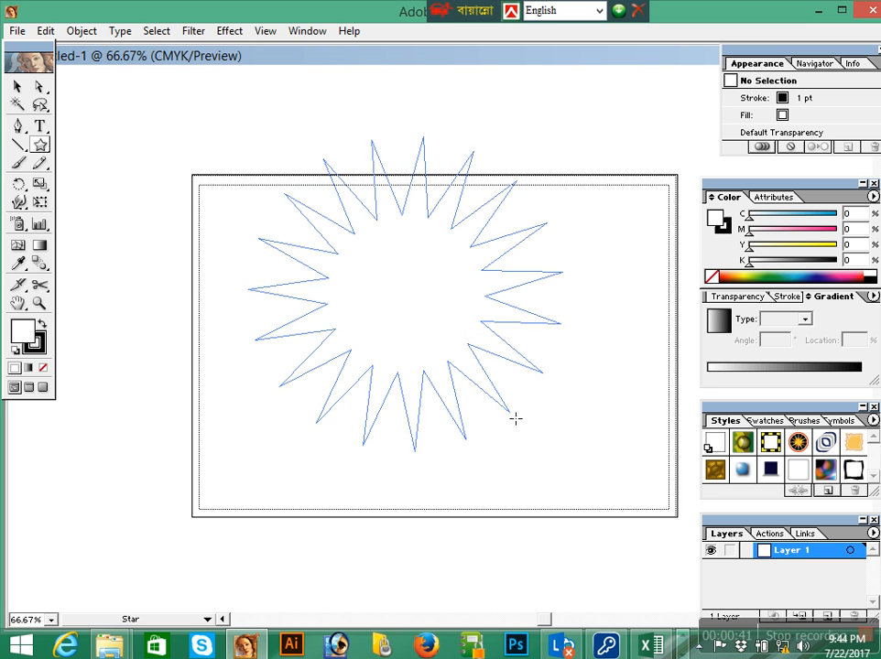
key("Up")
key("Up")
key("Up")
key("Up")
key("Up")
key("Up")
key("Up")
key("Up")
left_click_drag(516, 419, 518, 419)
key("Up")
key("Up")
key("Up")
key("Up")
key("Up")
key("Up")
key("Up")
key("Up")
key("Up")
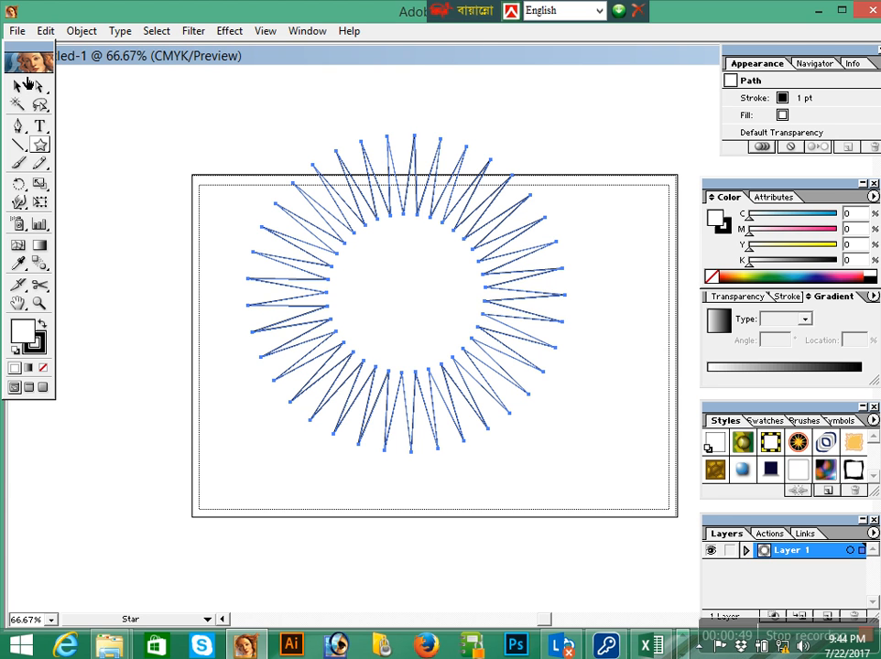
Step: Nudge the sunburst star down and slightly right until it sits inside the artboard margins
key("v")
key("Down")
key("Down")
key("Down")
key("Down")
key("Down")
key("Down")
key("Down")
key("Down")
key("Down")
key("Down")
key("Down")
key("Down")
key("Down")
key("Down")
key("Down")
key("Down")
key("Down")
key("Down")
key("Down")
key("Down")
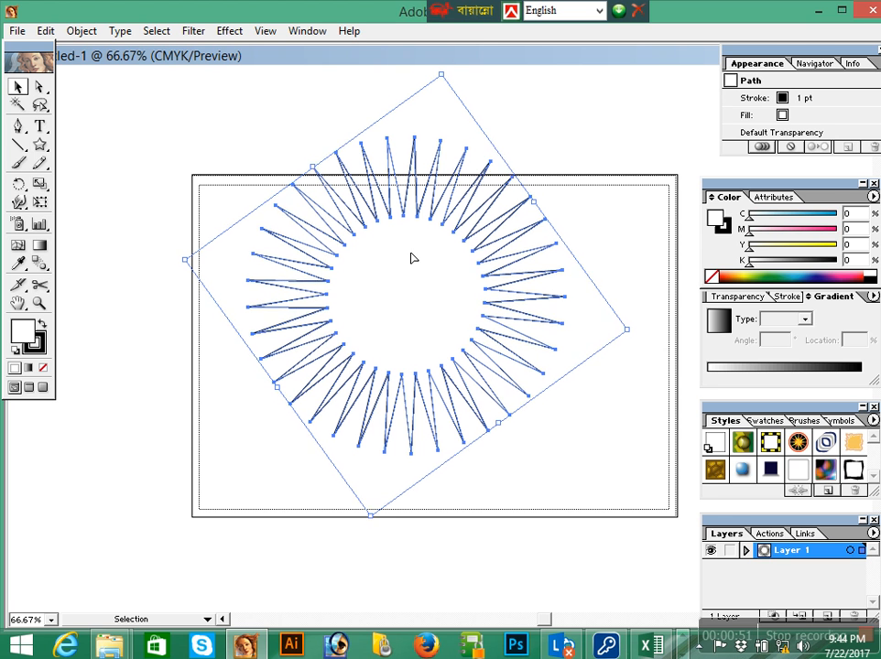
key("Down")
key("Down")
key("Down")
key("Down")
key("Down")
key("Down")
key("Down")
key("Down")
key("Down")
key("Down")
key("Down")
key("Down")
key("Down")
key("Down")
key("Down")
key("Down")
key("Down")
key("Down")
key("Down")
key("Down")
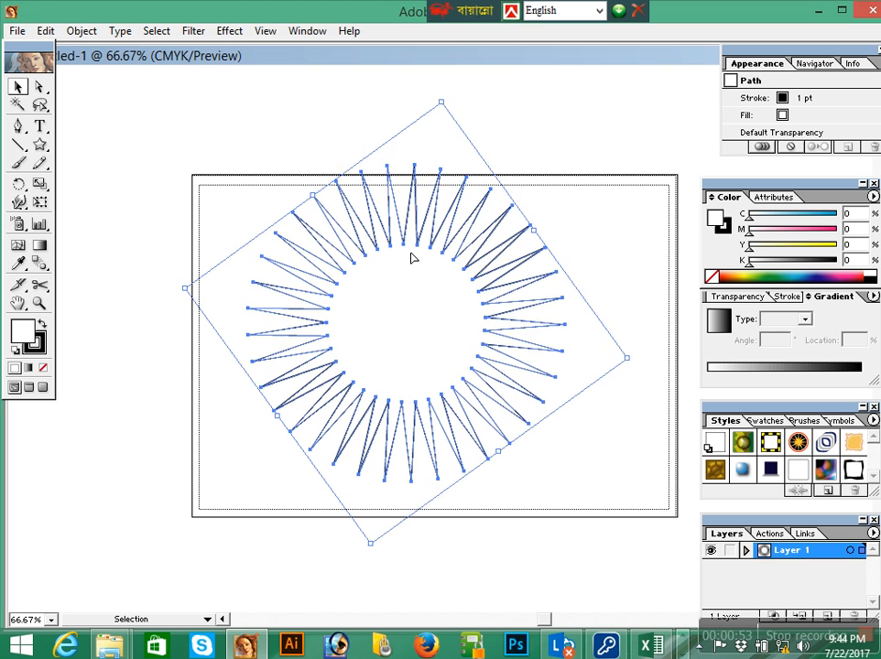
key("Right")
key("Right")
key("Right")
key("Right")
key("Right")
key("Right")
key("Right")
key("Right")
key("Right")
key("Right")
key("Right")
key("Right")
key("Right")
key("Right")
key("Right")
key("Right")
key("Right")
key("Right")
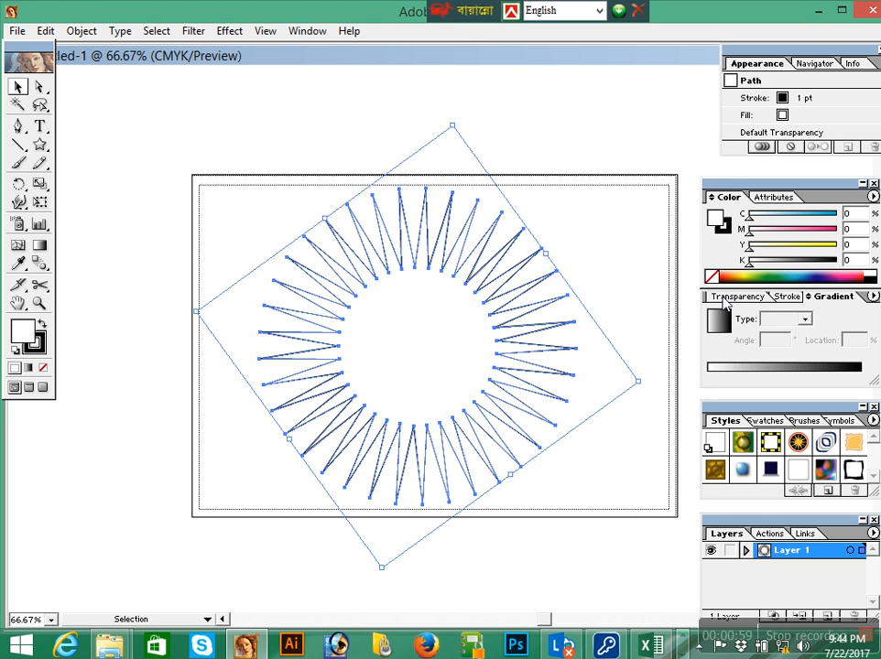
Step: Fill the star with a gradient and set its type to Radial
left_click(797, 320)
left_click(774, 345)
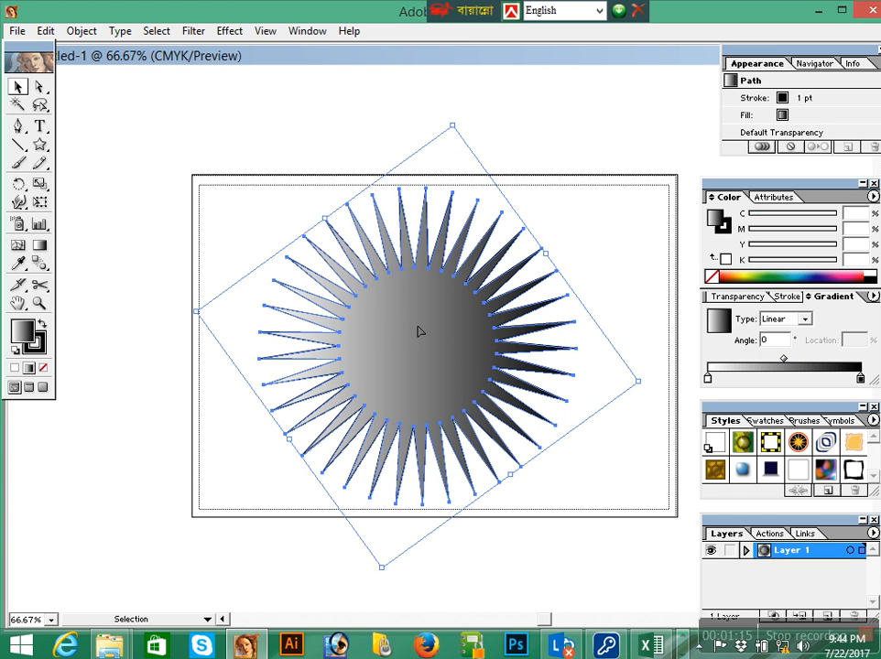
left_click(806, 320)
left_click(774, 332)
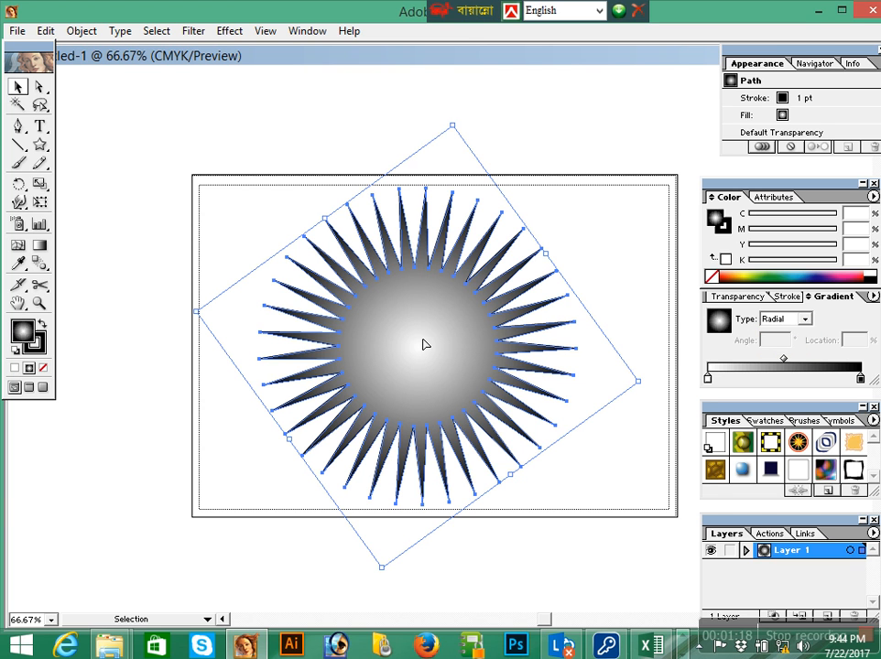
left_click(792, 320)
left_click(791, 334)
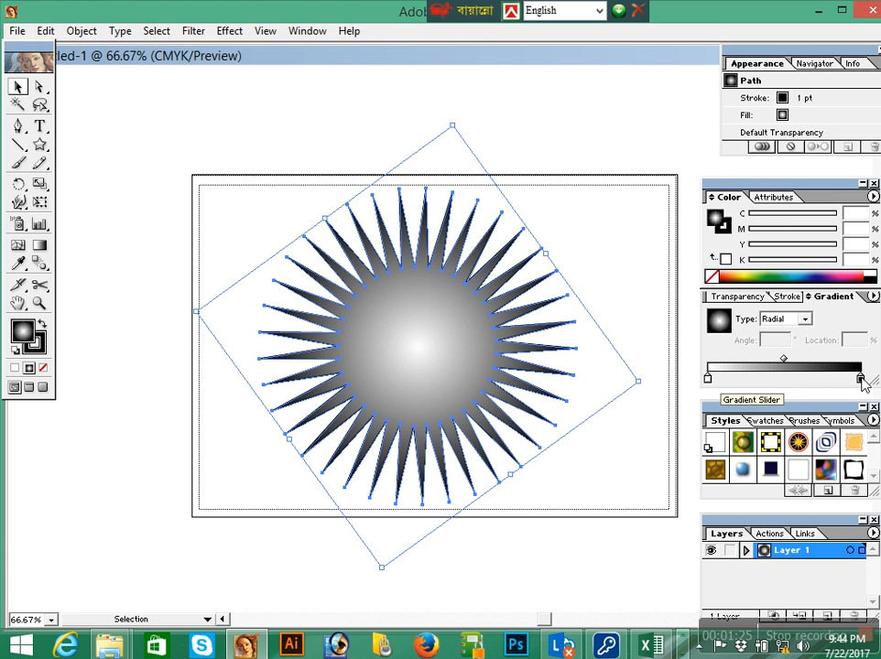
Step: Switch the gradient's starting colour stop to RGB and make it red (222, 27, 8)
left_click(710, 377)
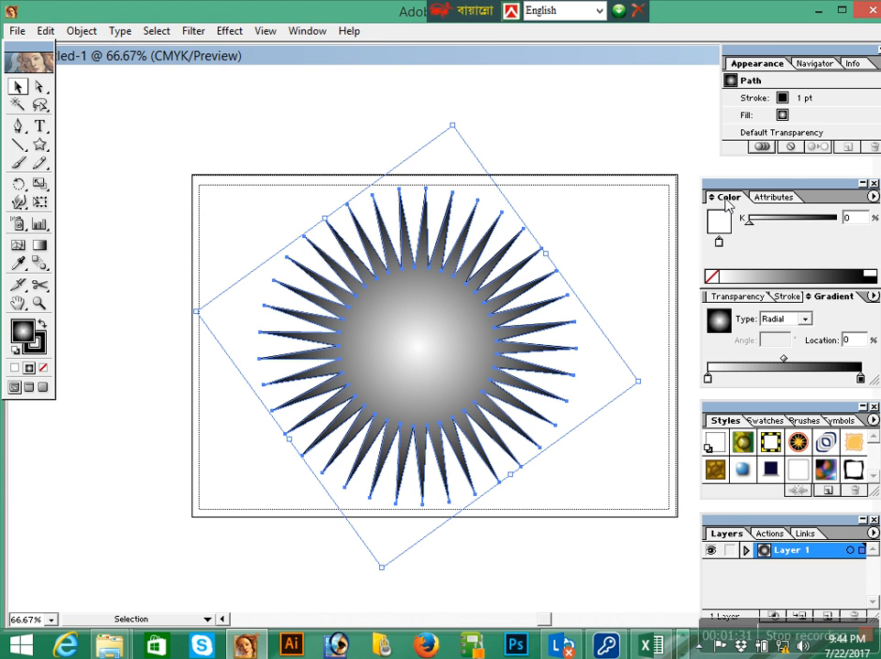
left_click(874, 197)
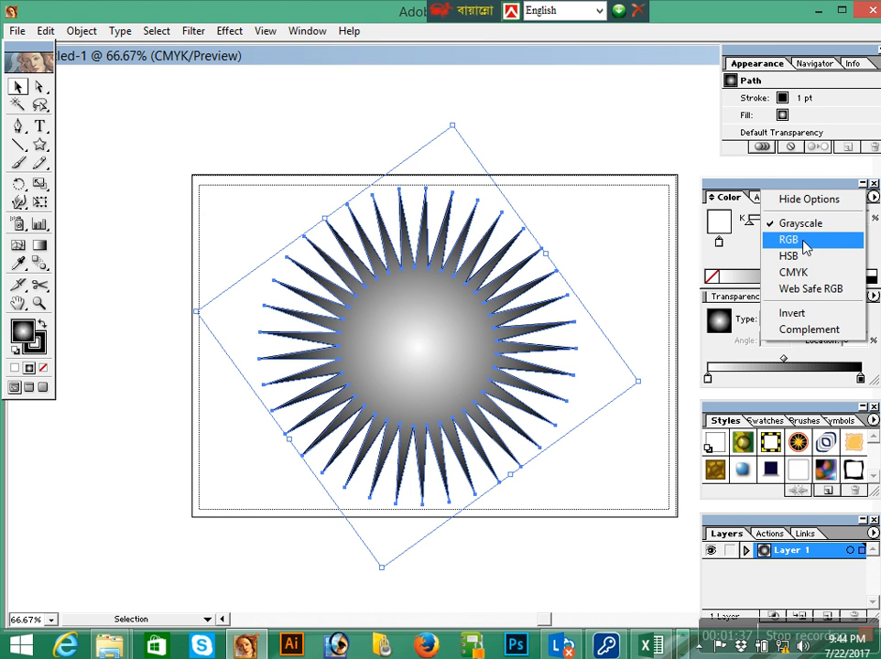
left_click(788, 239)
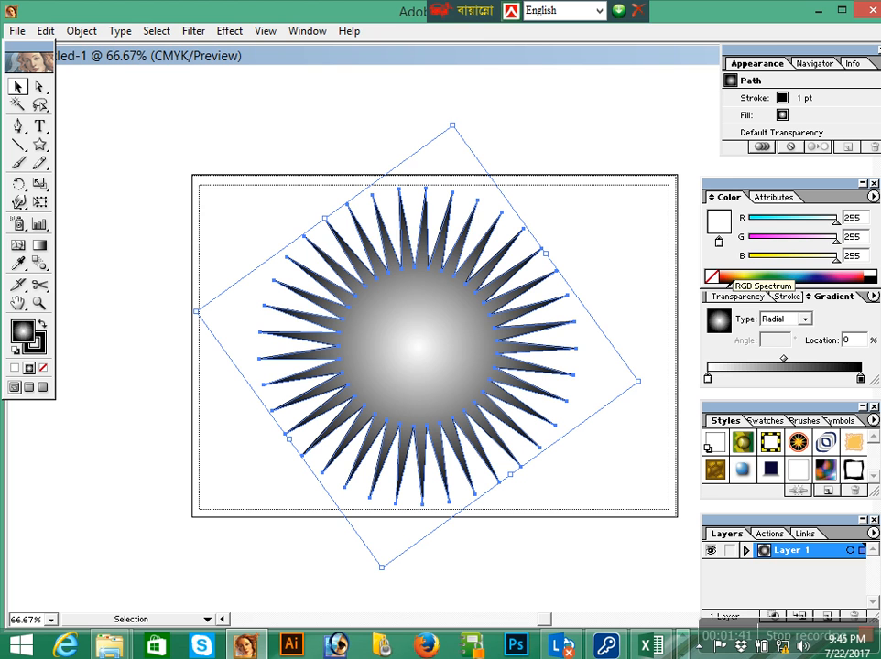
left_click(728, 276)
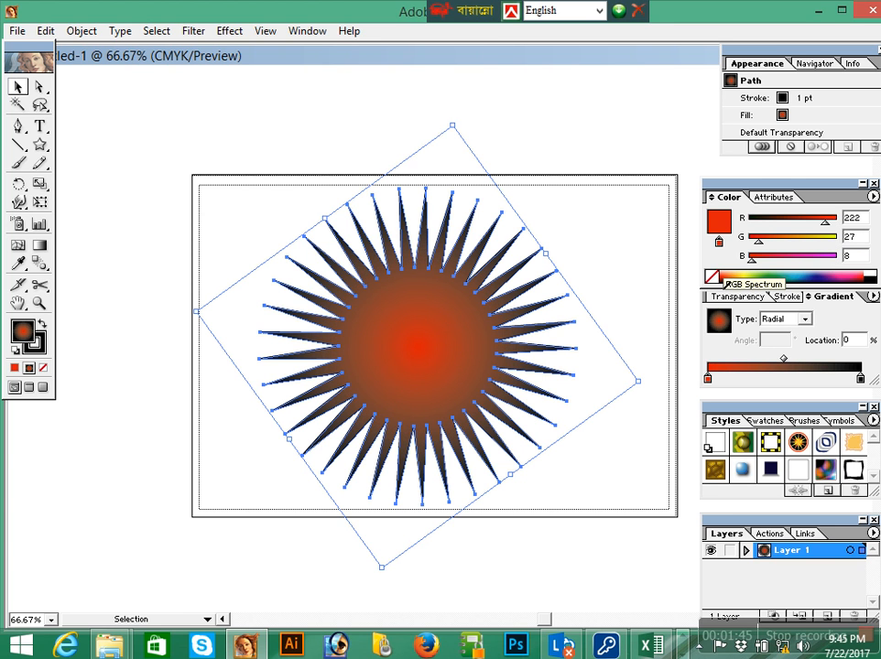
Step: Switch the gradient's end colour stop to RGB, make it yellow (250, 245, 35), and deselect the star
left_click(861, 378)
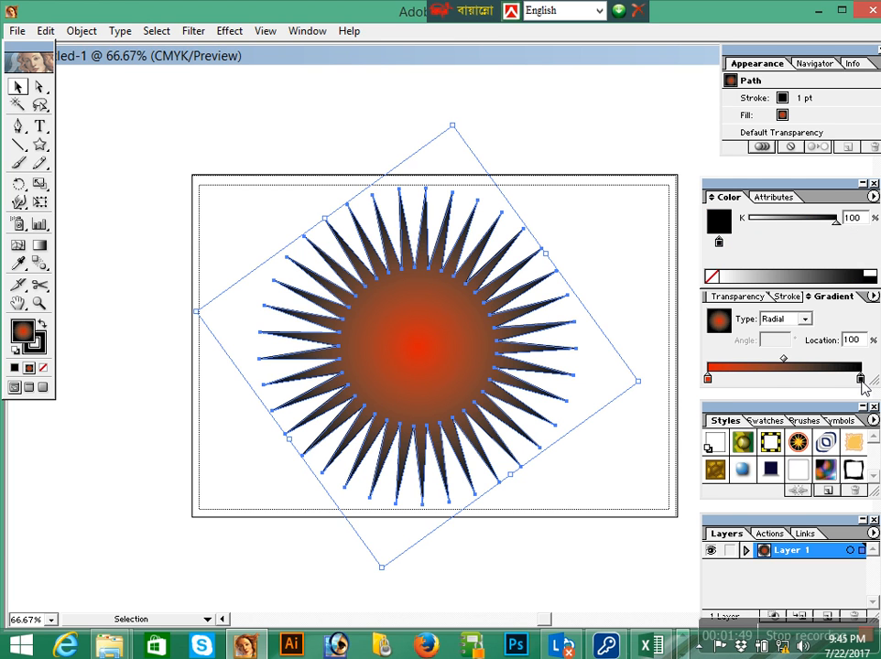
left_click(873, 198)
left_click(774, 240)
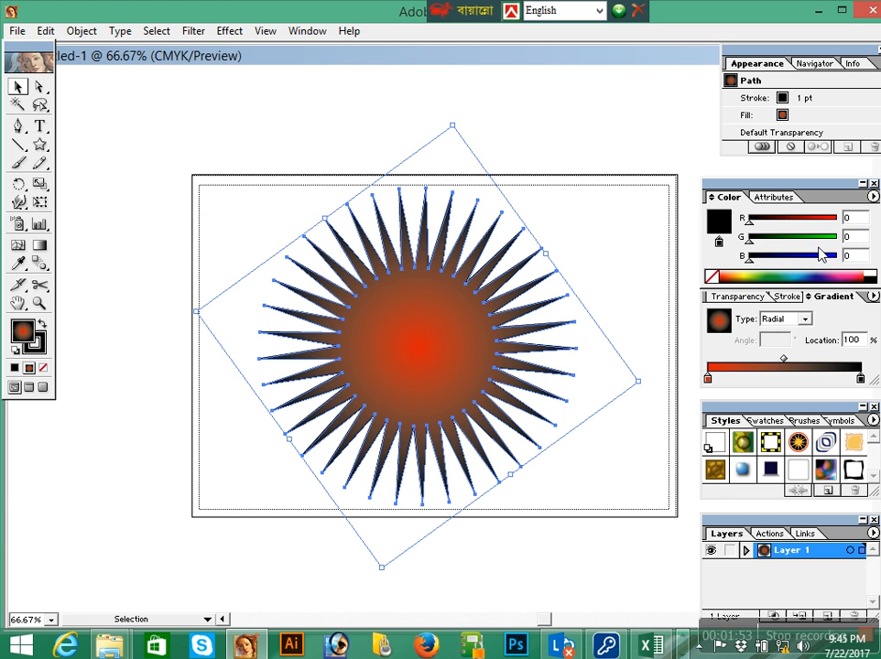
left_click(747, 276)
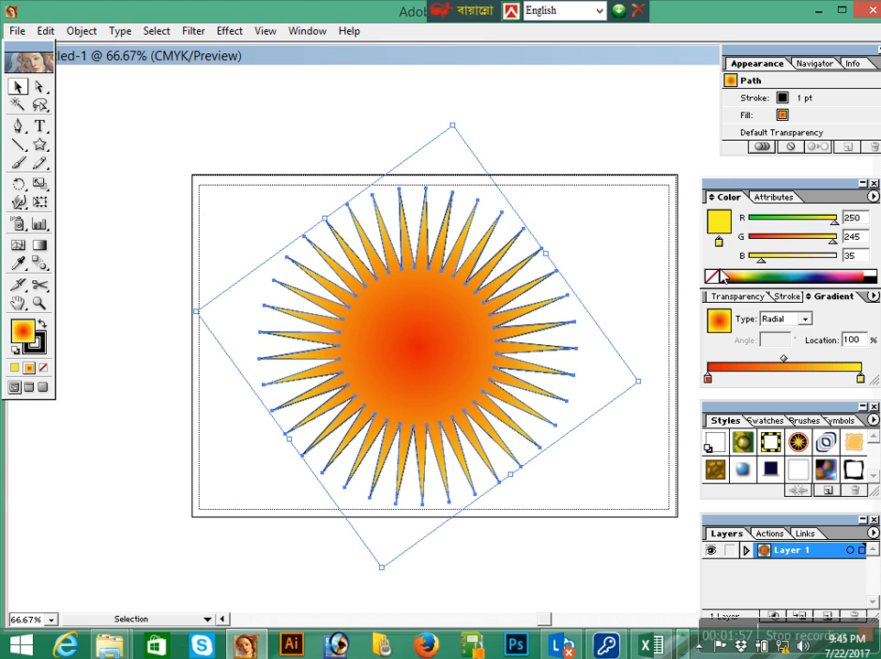
left_click(609, 264)
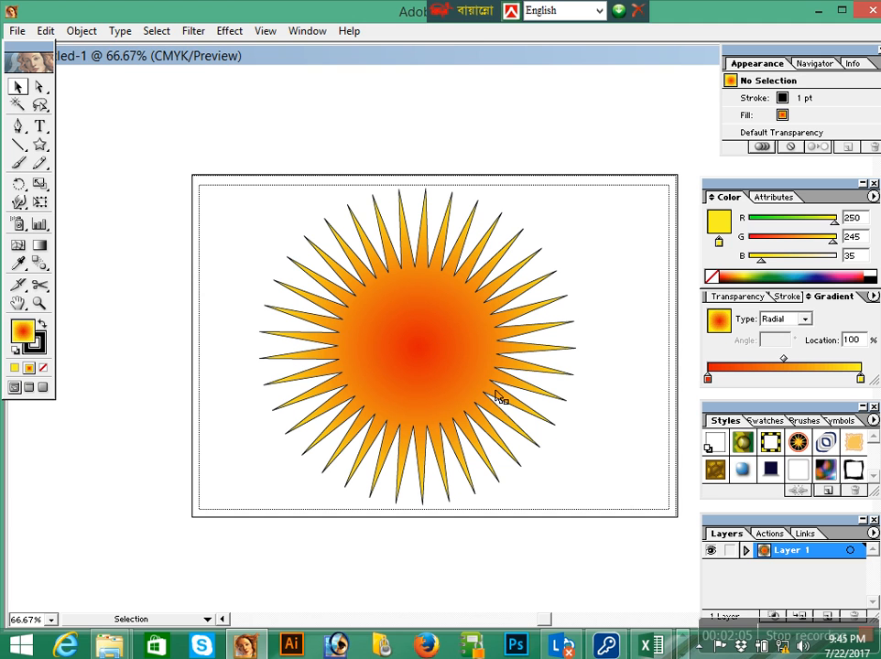
Step: Remove the star's stroke, make its fill active again and deselect it
left_click(400, 289)
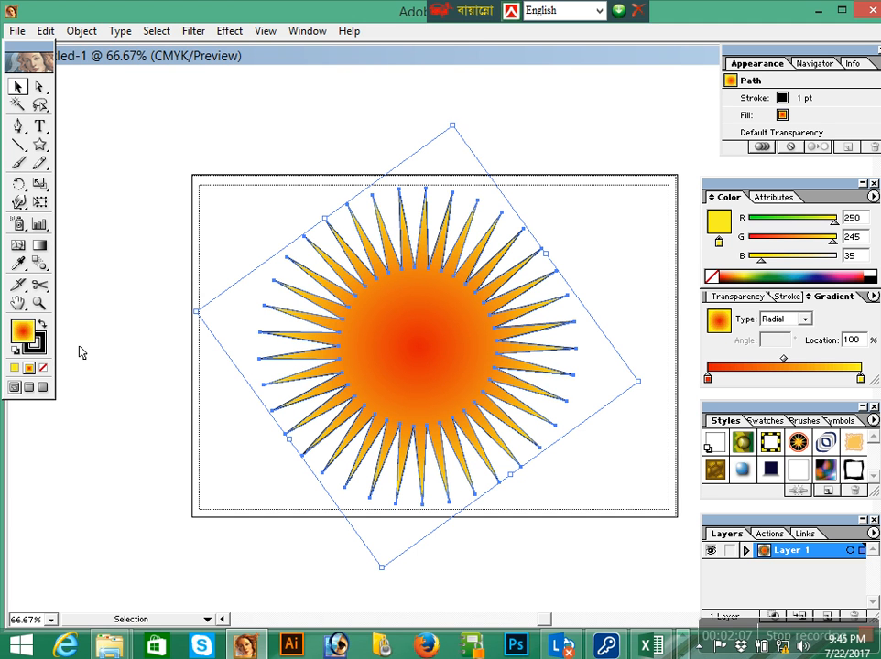
left_click(37, 345)
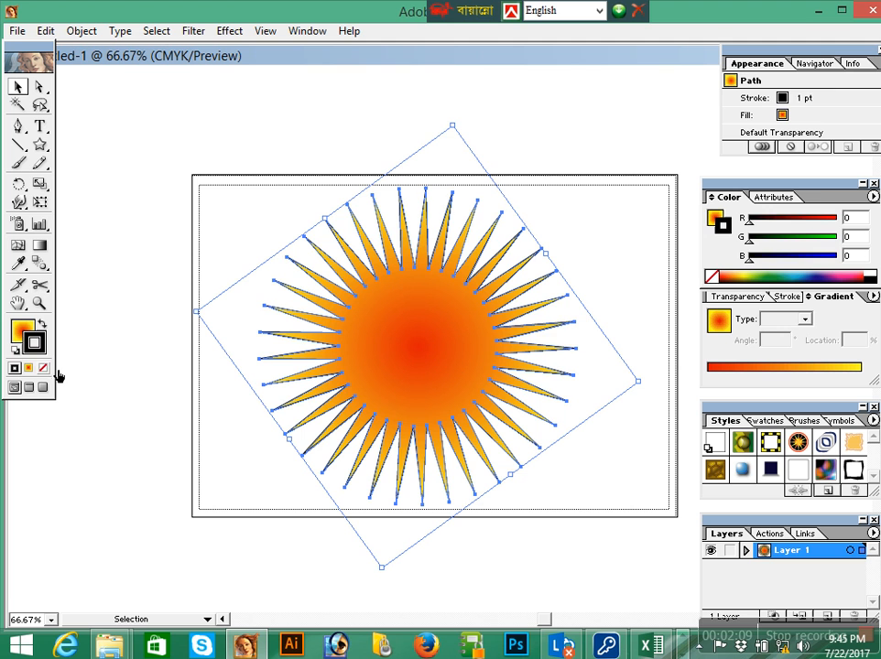
left_click(43, 368)
left_click(20, 328)
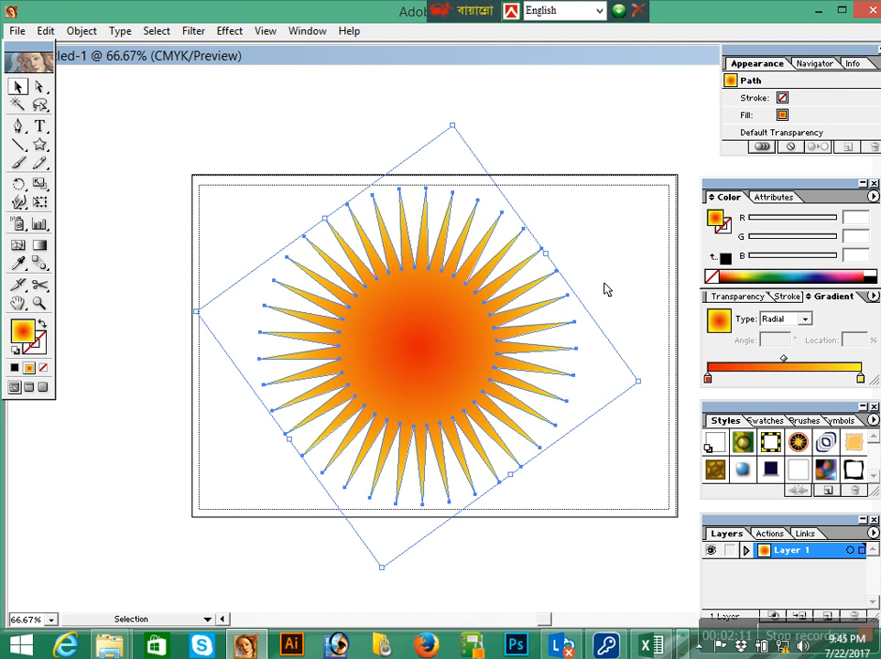
left_click(605, 287)
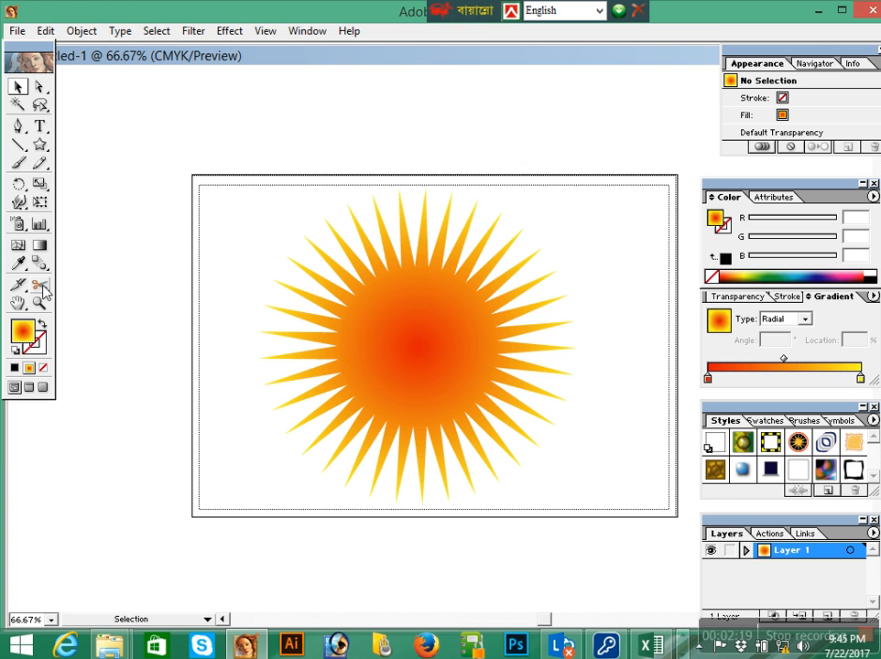
Step: Cut the star in half with a straight horizontal Knife cut through its centre, and deselect the pieces
left_click_drag(43, 291, 81, 291)
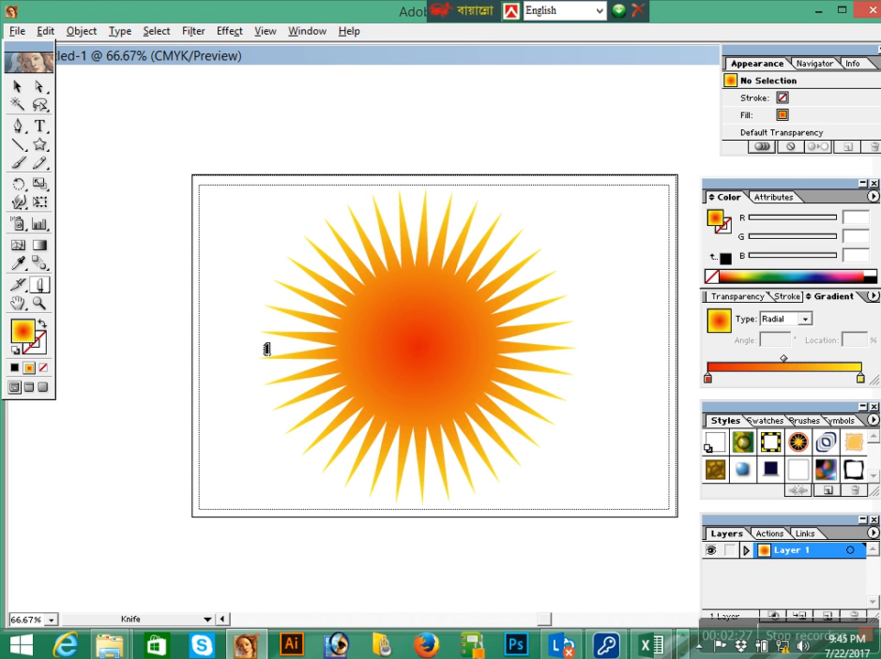
left_click_drag(221, 347, 637, 366)
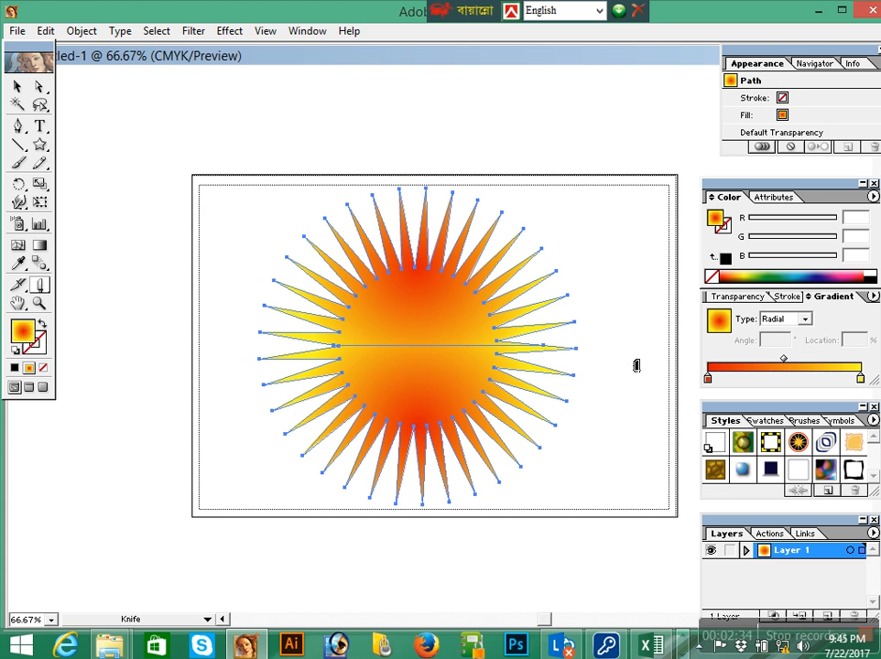
left_click(18, 87)
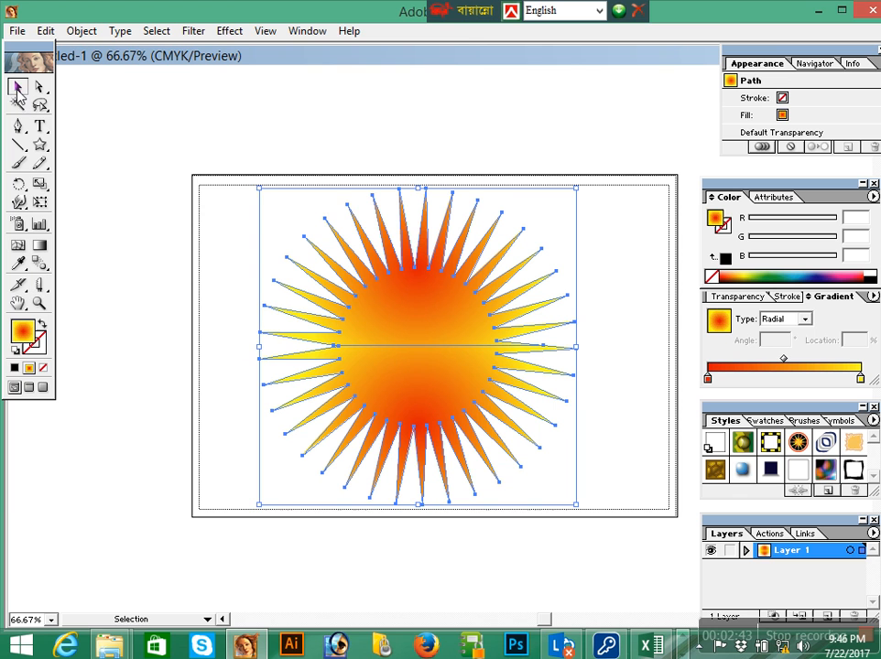
left_click(216, 451)
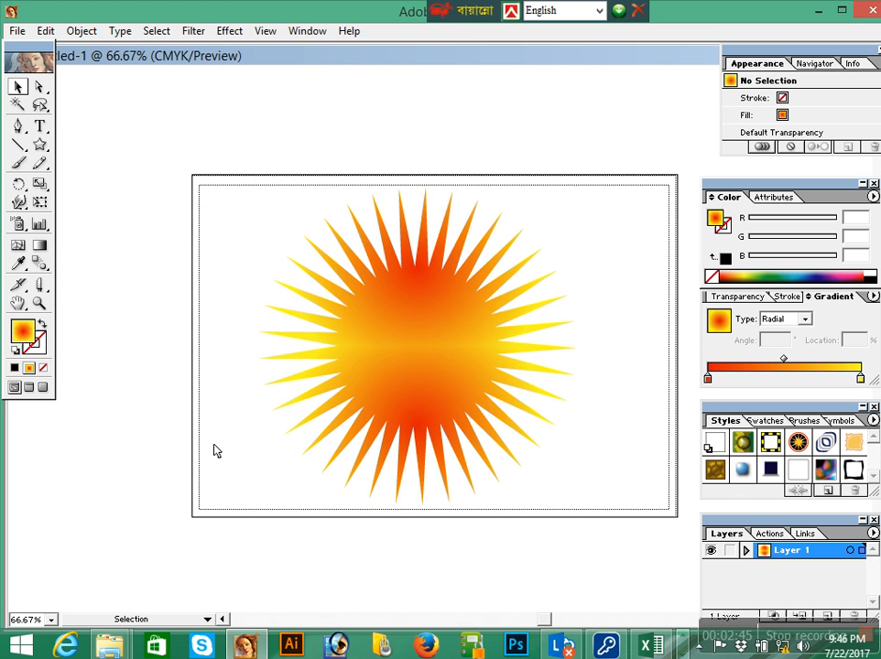
Step: Separate the lower half of the star from the upper half and delete it
left_click(399, 387)
left_click_drag(405, 373, 405, 416)
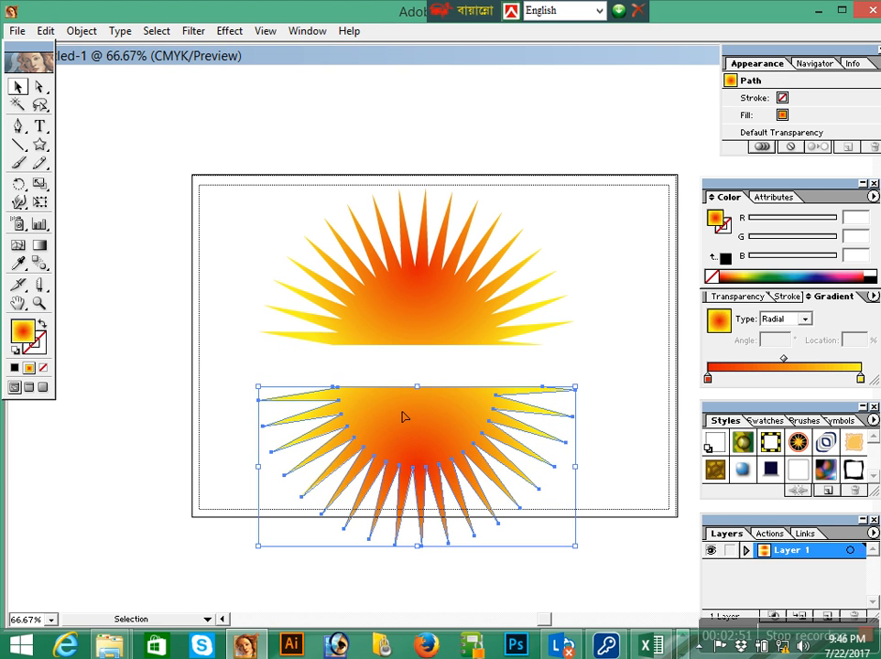
key("Delete")
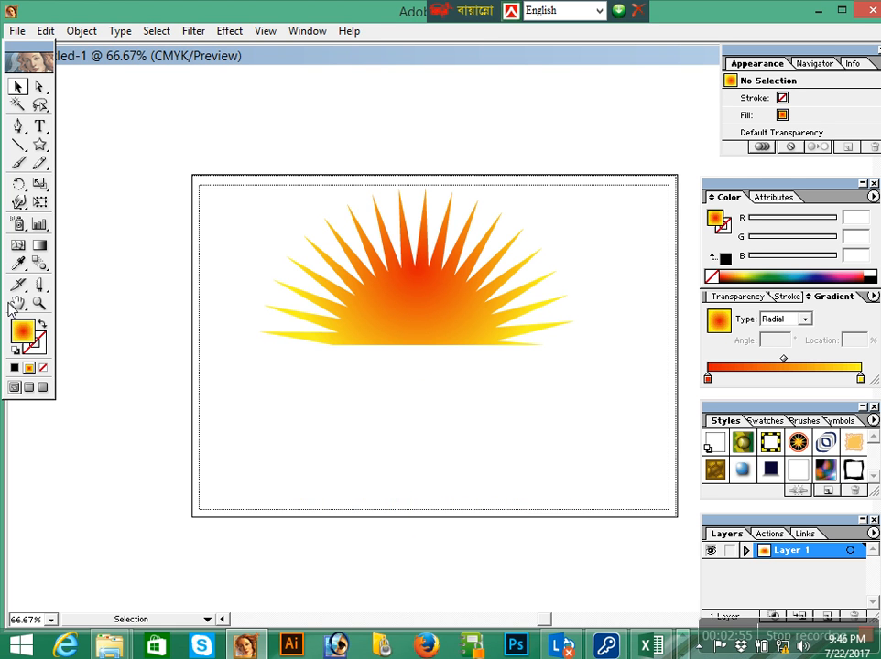
Step: Add the horizontal text "SUN" near the bottom centre of the half sun
left_click(39, 128)
left_click_drag(39, 128, 124, 130)
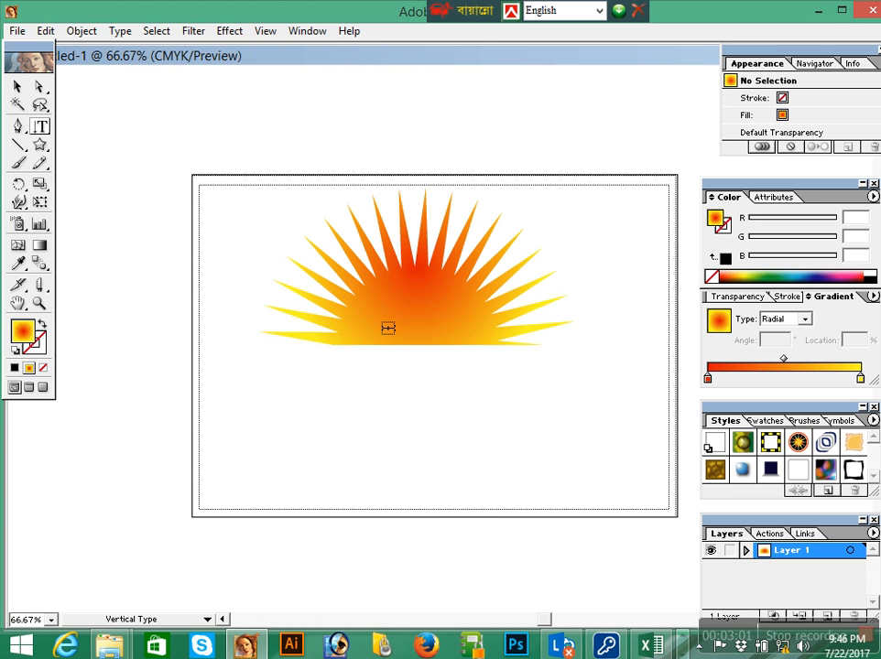
left_click_drag(41, 125, 45, 128)
left_click(407, 337)
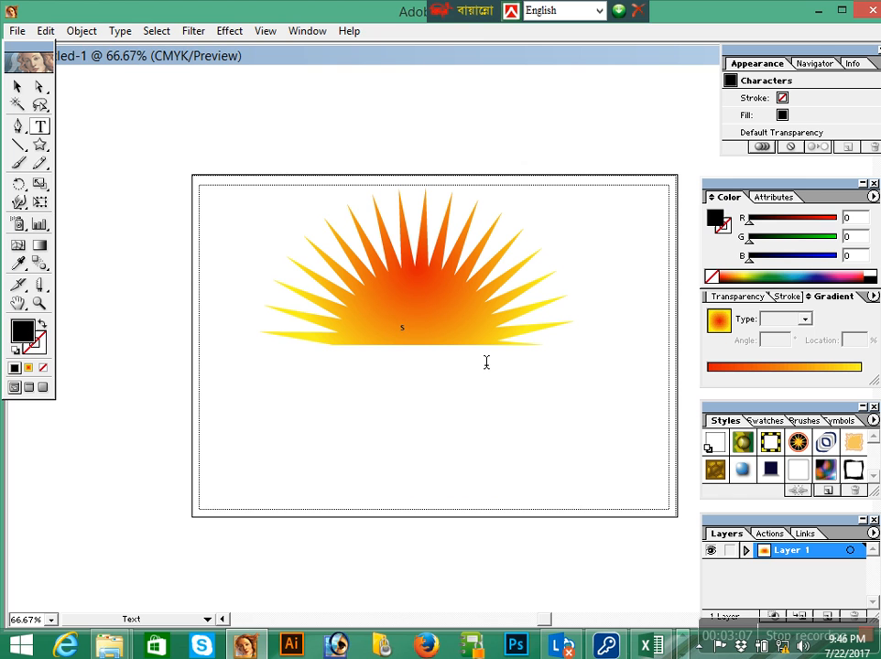
Step: Select the word SUN and increase its font size to 49 pt
double_click(407, 336)
key("ctrl+t")
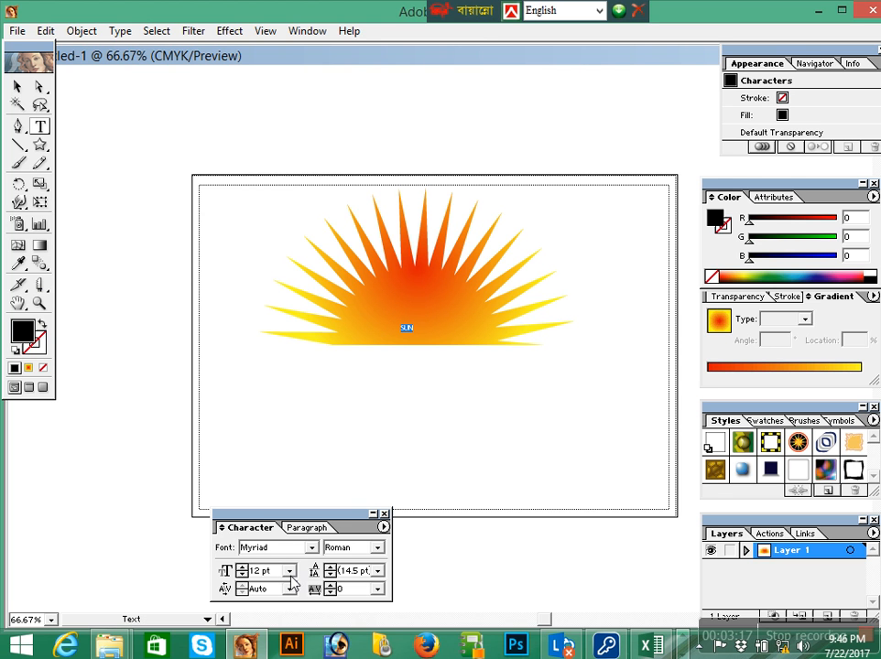
left_click(241, 567)
left_click(241, 567)
left_click(241, 568)
left_click(241, 567)
left_click(241, 568)
left_click(241, 568)
left_click(241, 567)
left_click(241, 567)
left_click(241, 566)
left_click(240, 567)
left_click(241, 567)
left_click(240, 567)
left_click(240, 566)
left_click(241, 567)
left_click(240, 567)
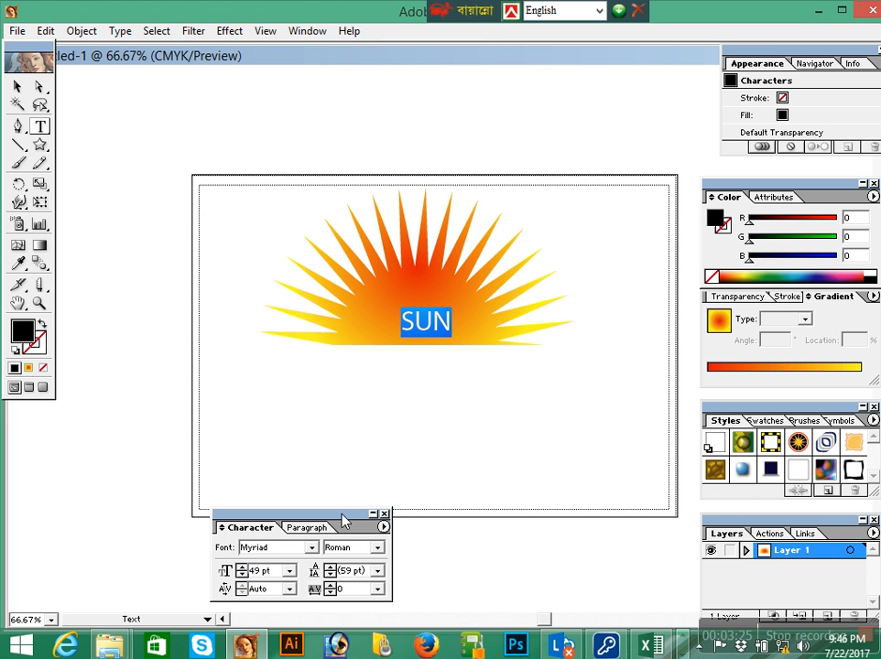
Step: Centre-align the SUN text and close the text formatting settings
left_click(407, 340)
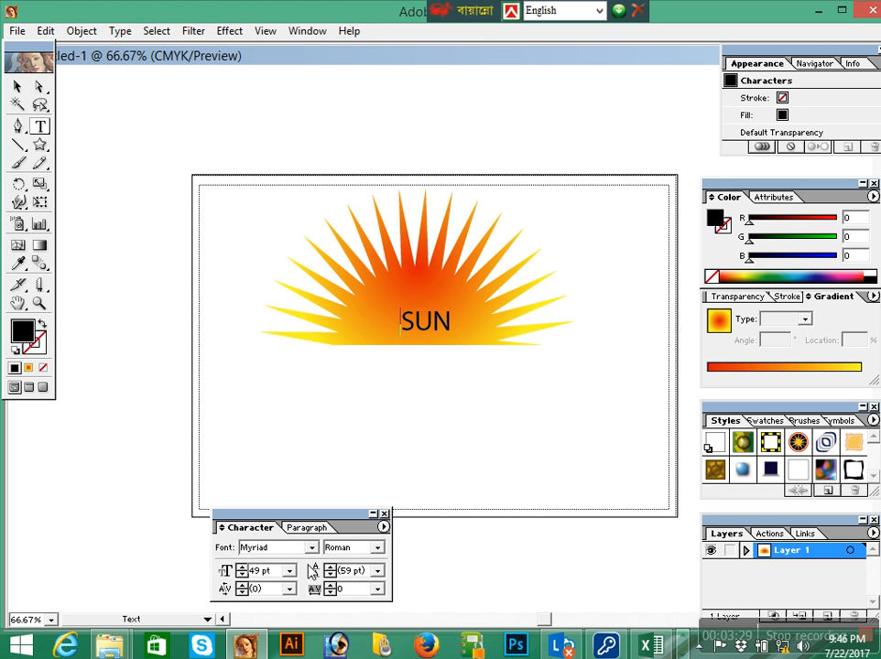
left_click(309, 528)
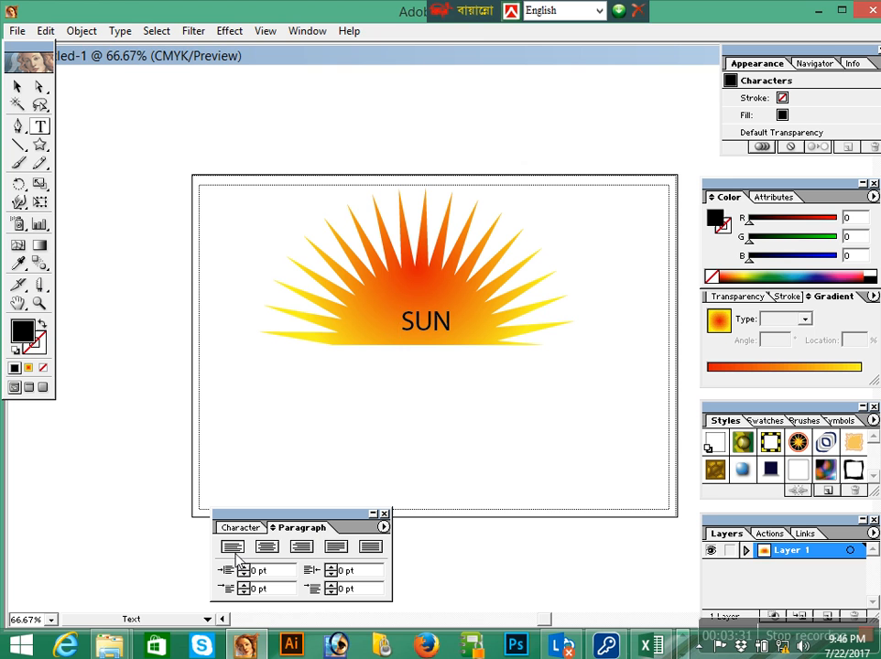
left_click(271, 549)
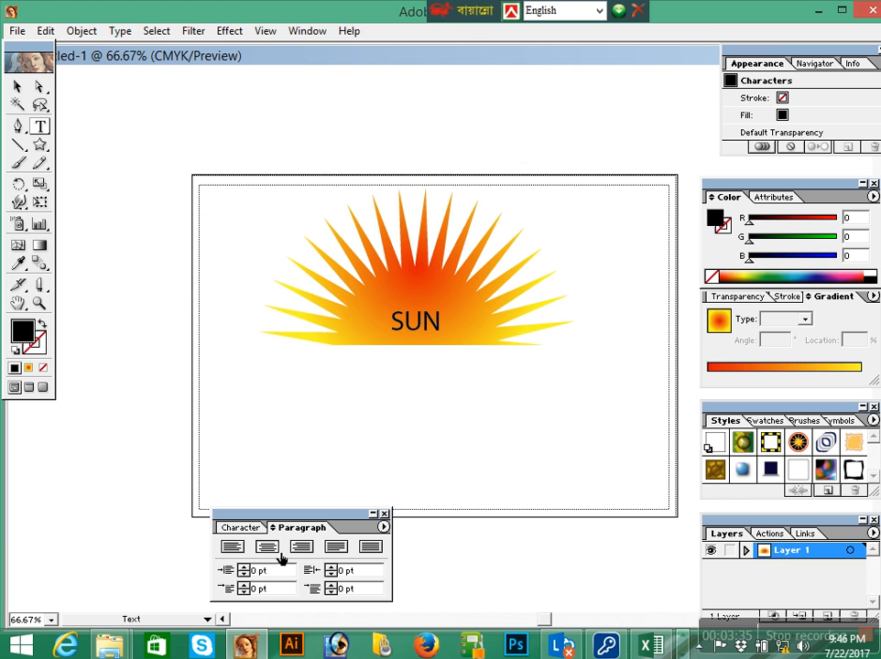
left_click(384, 515)
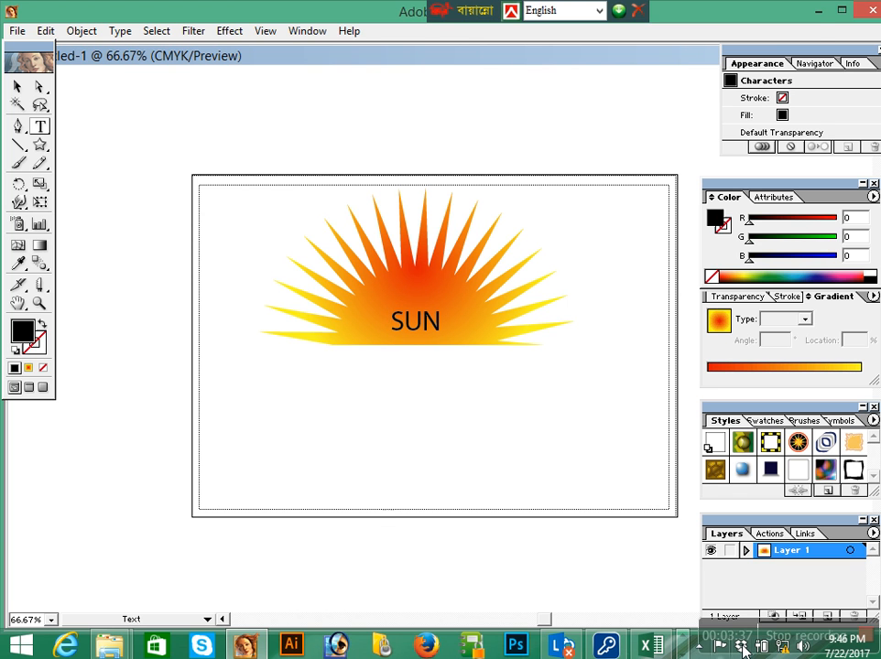